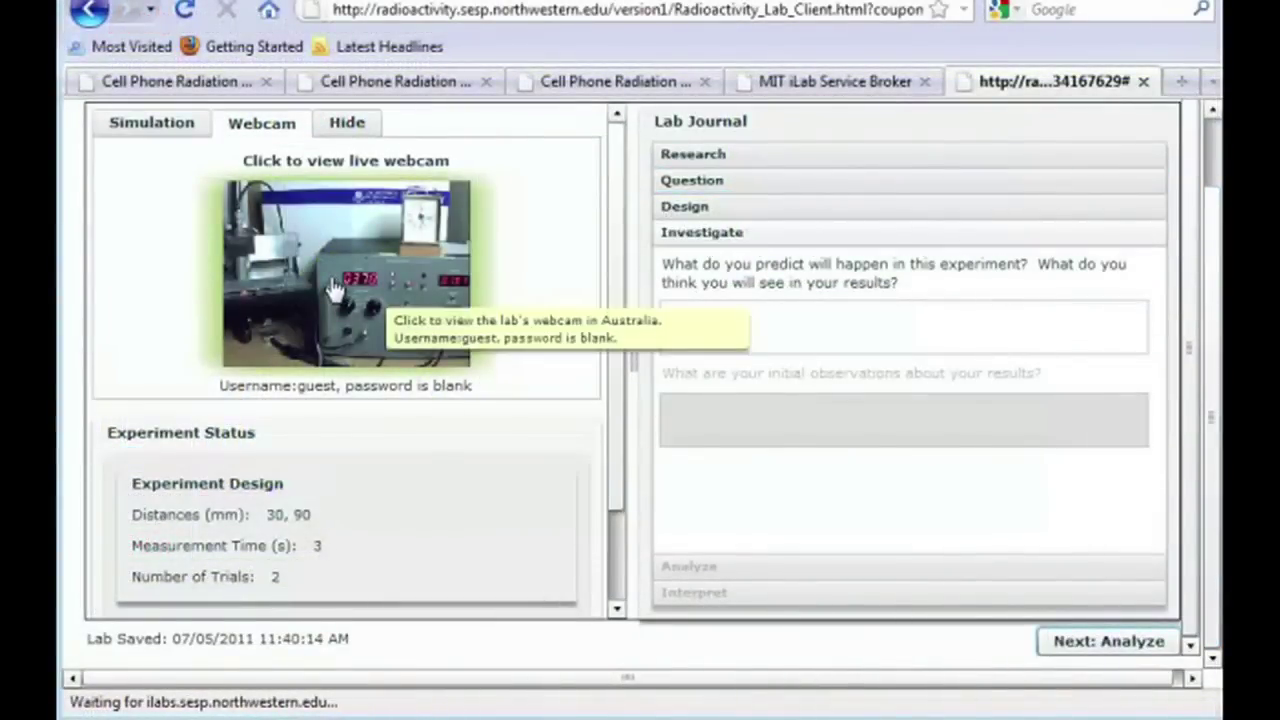
Show the live webcam view and raise the measurement time from 1 to 3 seconds.
{"action": "left_click", "coordinate": [335, 288]}
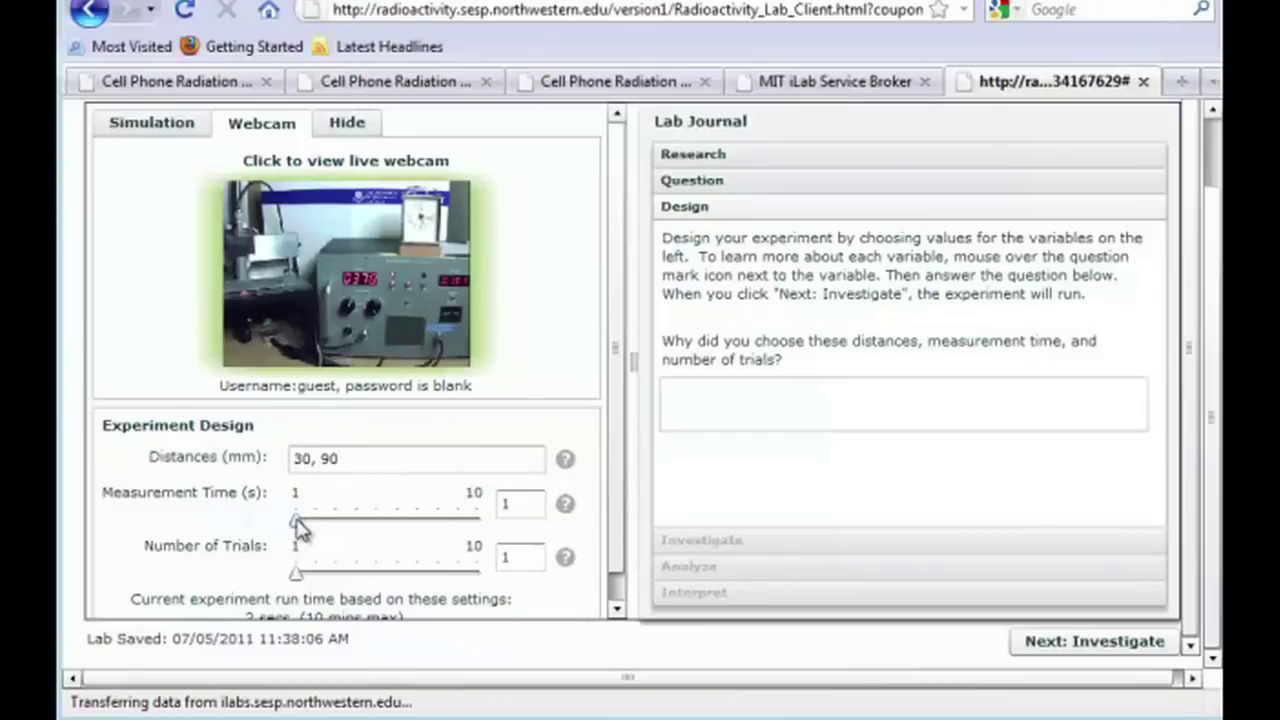
{"action": "left_click_drag", "start_coordinate": [300, 530], "coordinate": [335, 530]}
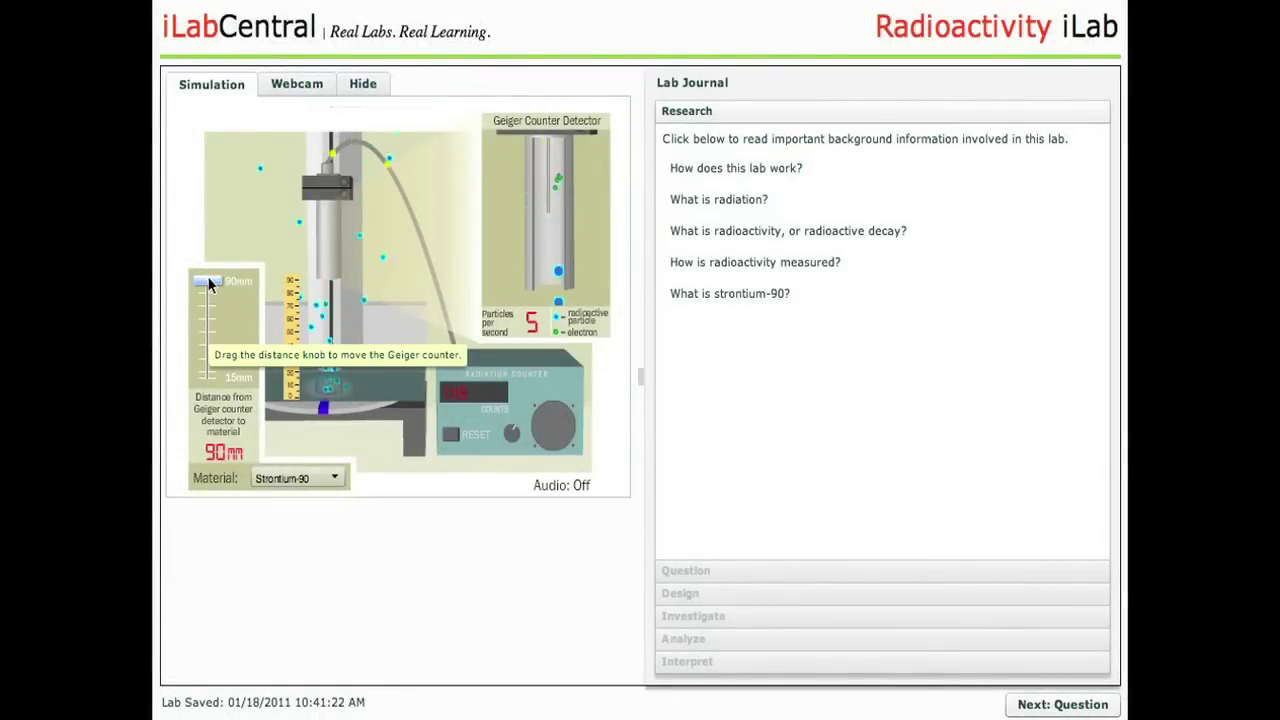
Lower the simulated Geiger counter to 55 mm and read the 'How is radioactivity measured?' article.
{"action": "left_click_drag", "start_coordinate": [208, 283], "coordinate": [208, 326]}
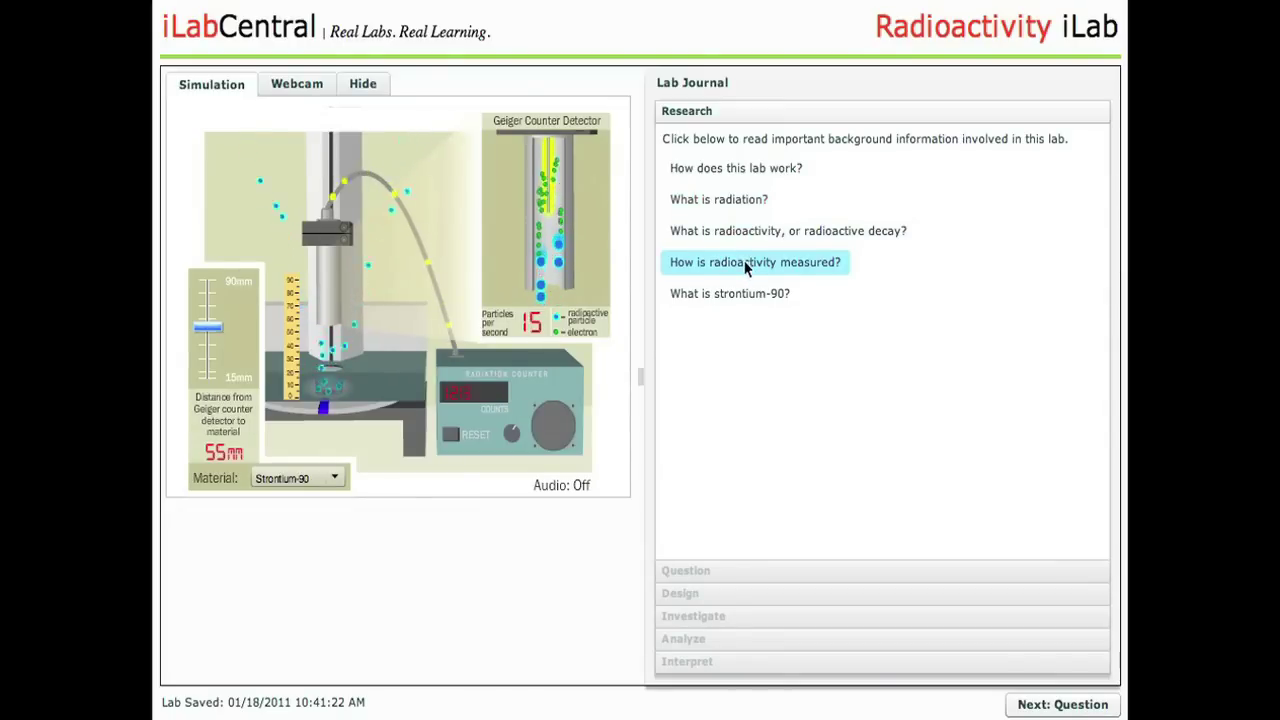
{"action": "left_click", "coordinate": [745, 264]}
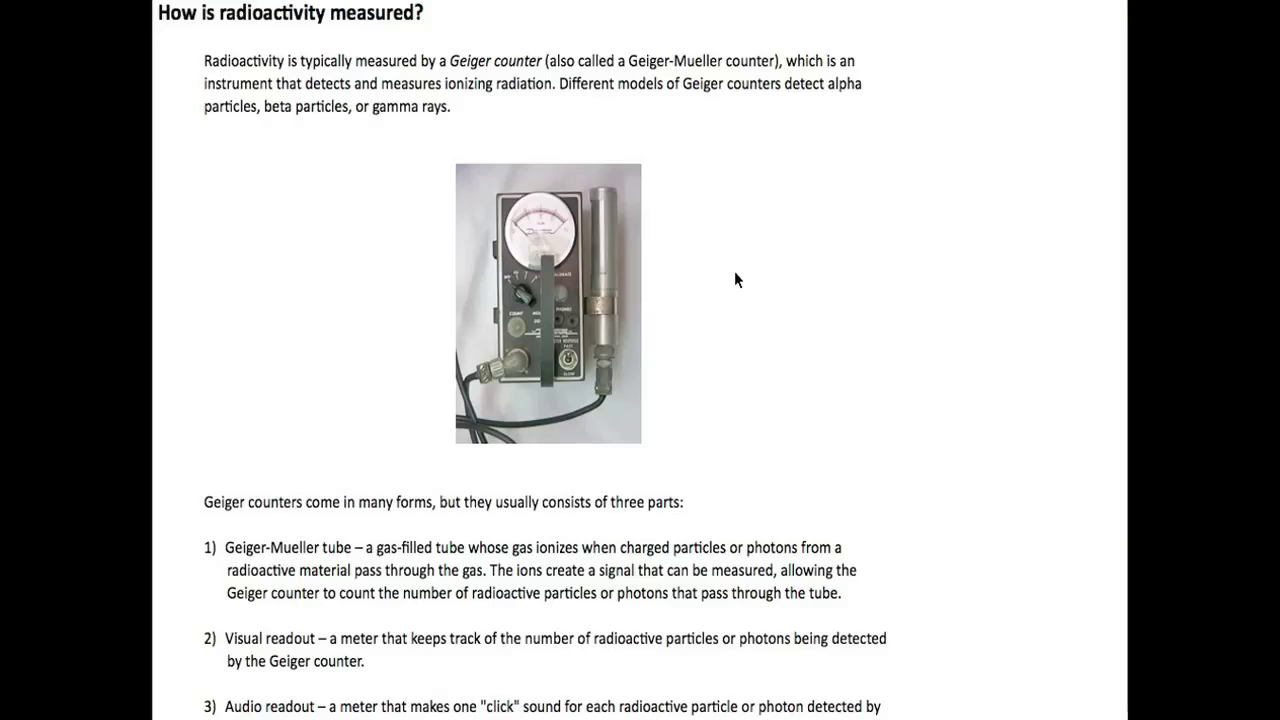
{"action": "scroll", "coordinate": [734, 281], "scroll_direction": "down", "scroll_amount": 2}
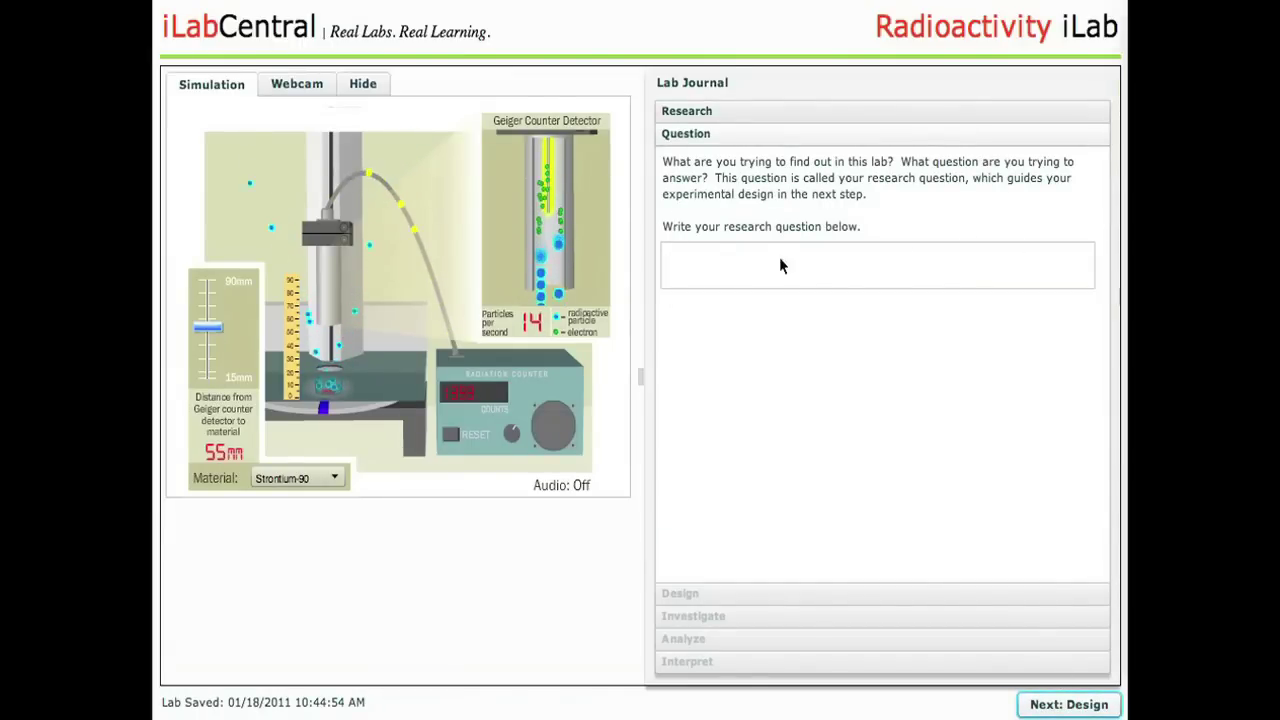
Paste the research question on radiation intensity versus distance and advance to Design, suppressing future confirmations.
{"action": "left_click", "coordinate": [755, 266]}
{"action": "type", "text": "How does the intensity of radiation change as a function of distance?"}
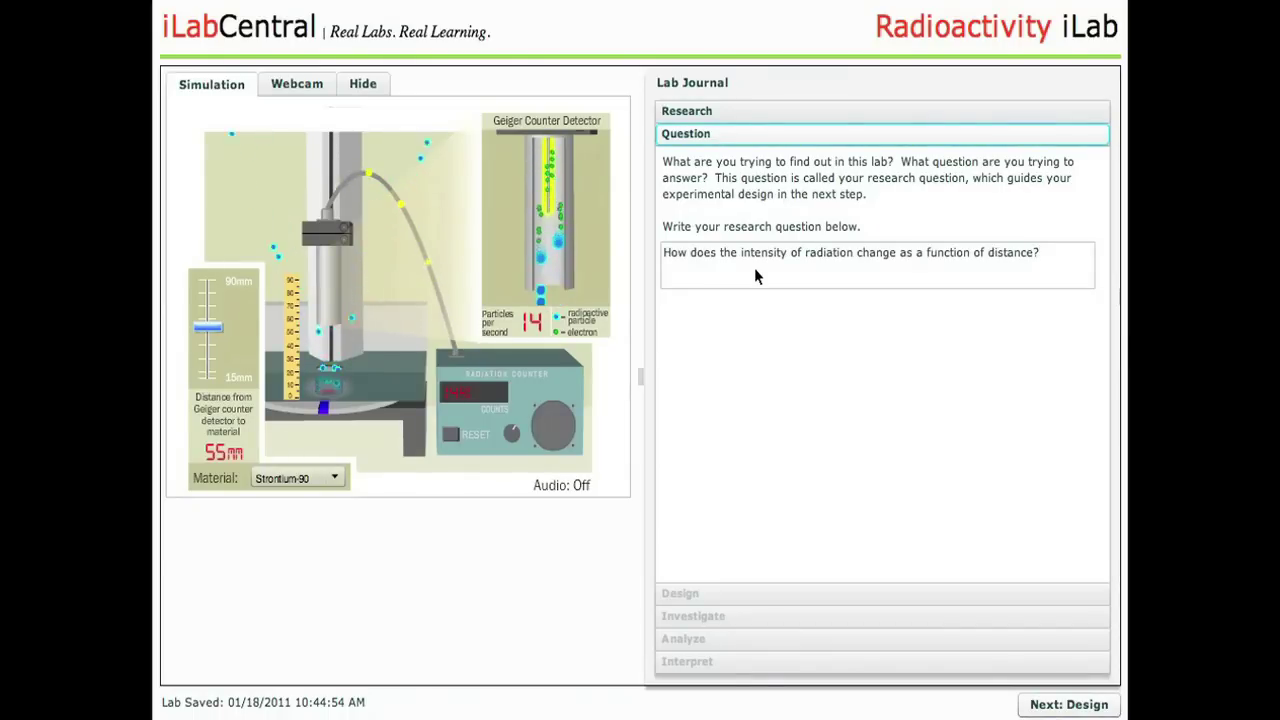
{"action": "left_click", "coordinate": [1085, 705]}
{"action": "left_click", "coordinate": [657, 423]}
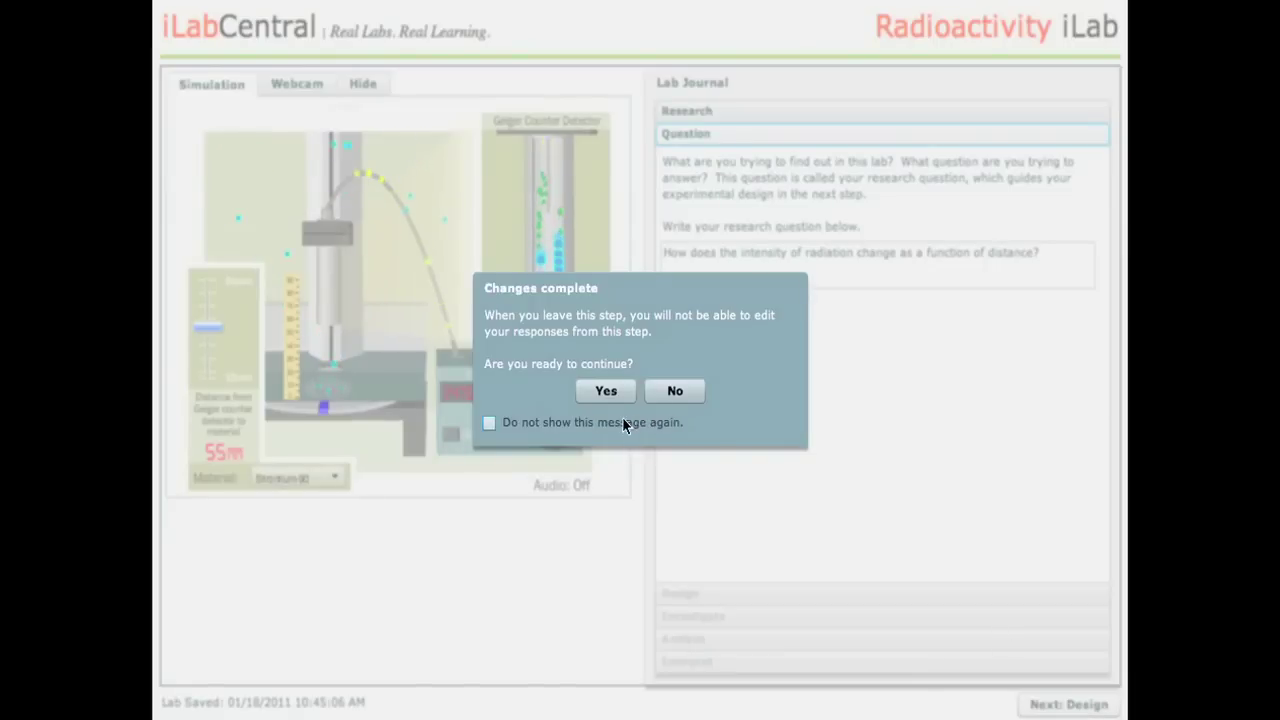
{"action": "left_click", "coordinate": [611, 388]}
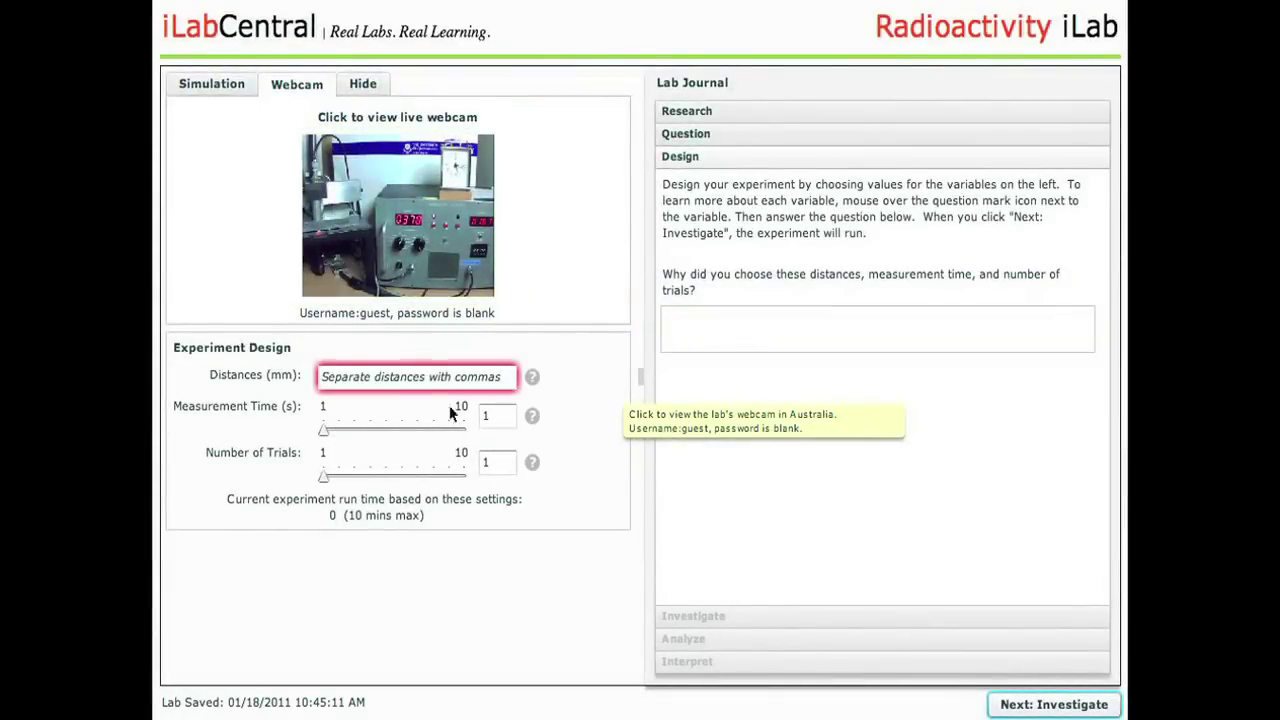
Set distances to 30, 60 mm, measurement time to 3 s, and 2 trials.
{"action": "left_click", "coordinate": [430, 385]}
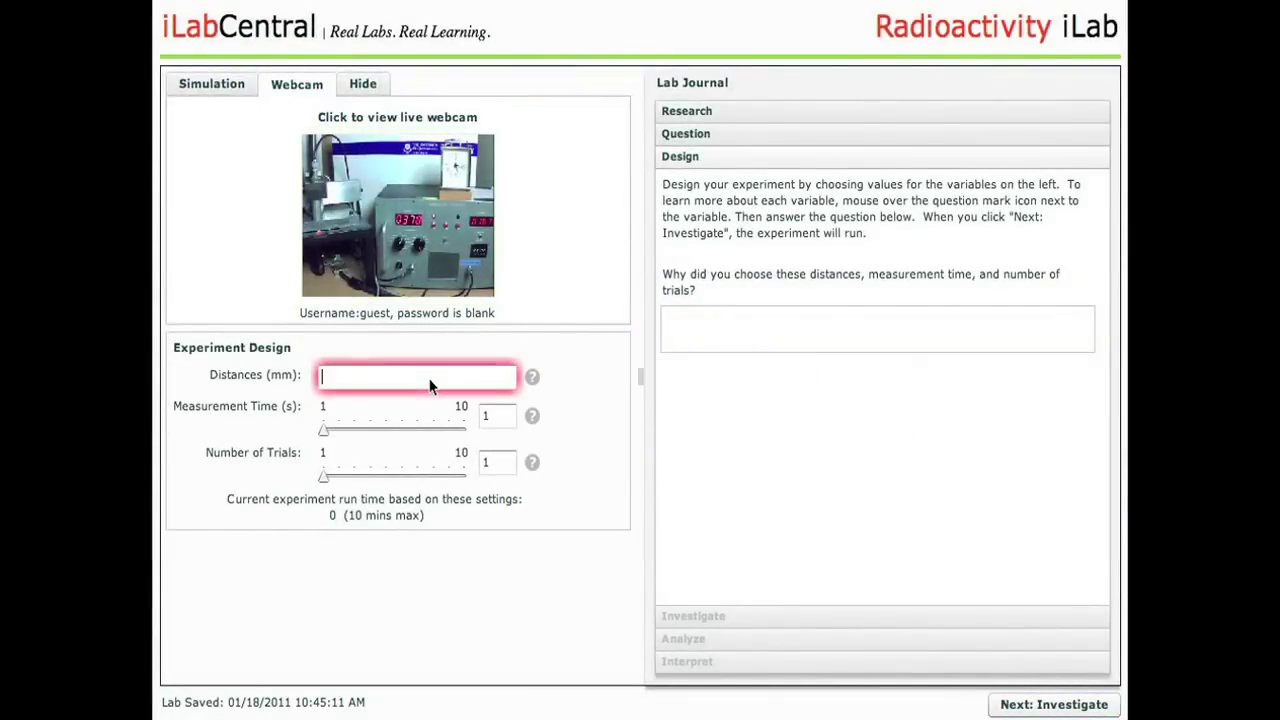
{"action": "type", "text": "30,"}
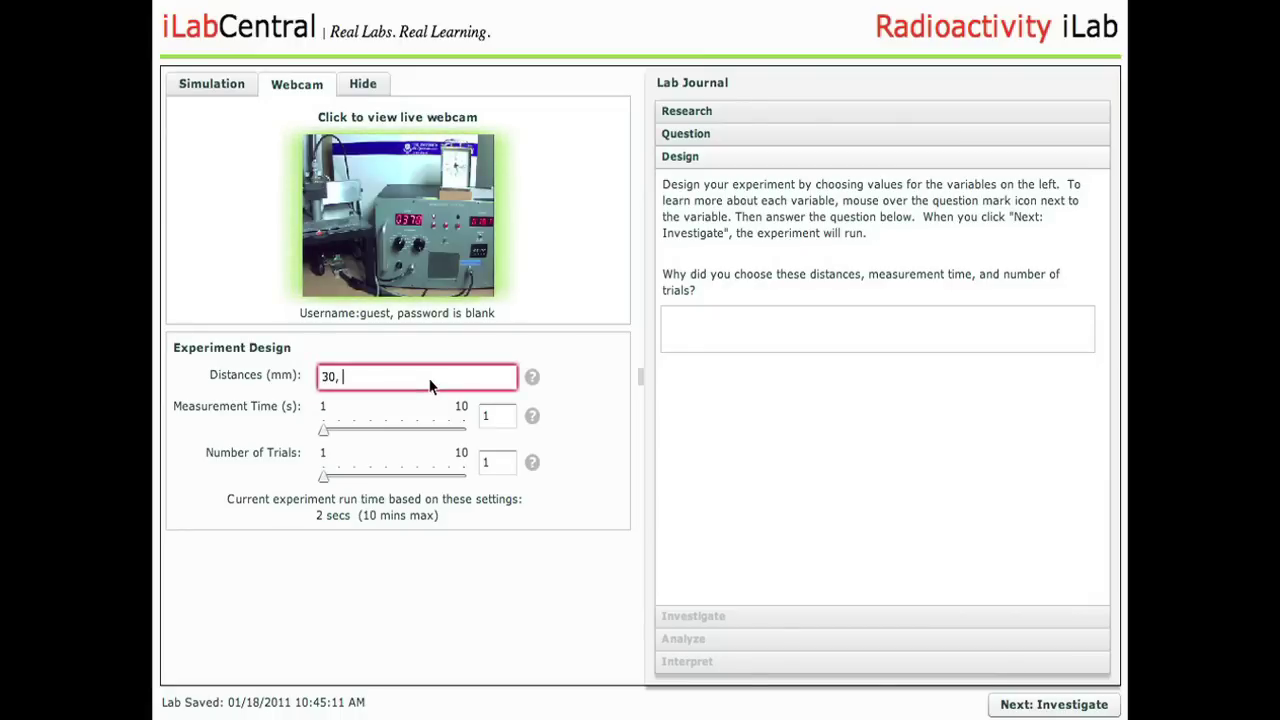
{"action": "type", "text": " 60"}
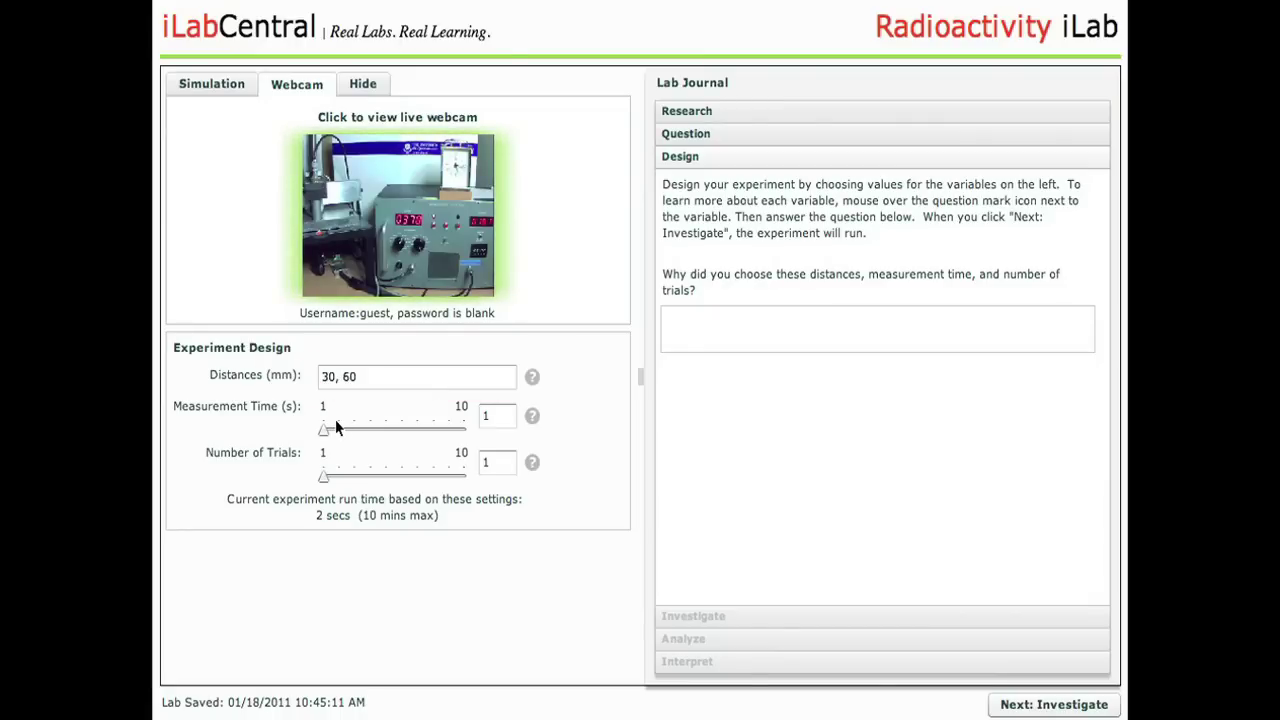
{"action": "left_click_drag", "start_coordinate": [323, 428], "coordinate": [354, 427]}
{"action": "left_click_drag", "start_coordinate": [323, 478], "coordinate": [338, 479]}
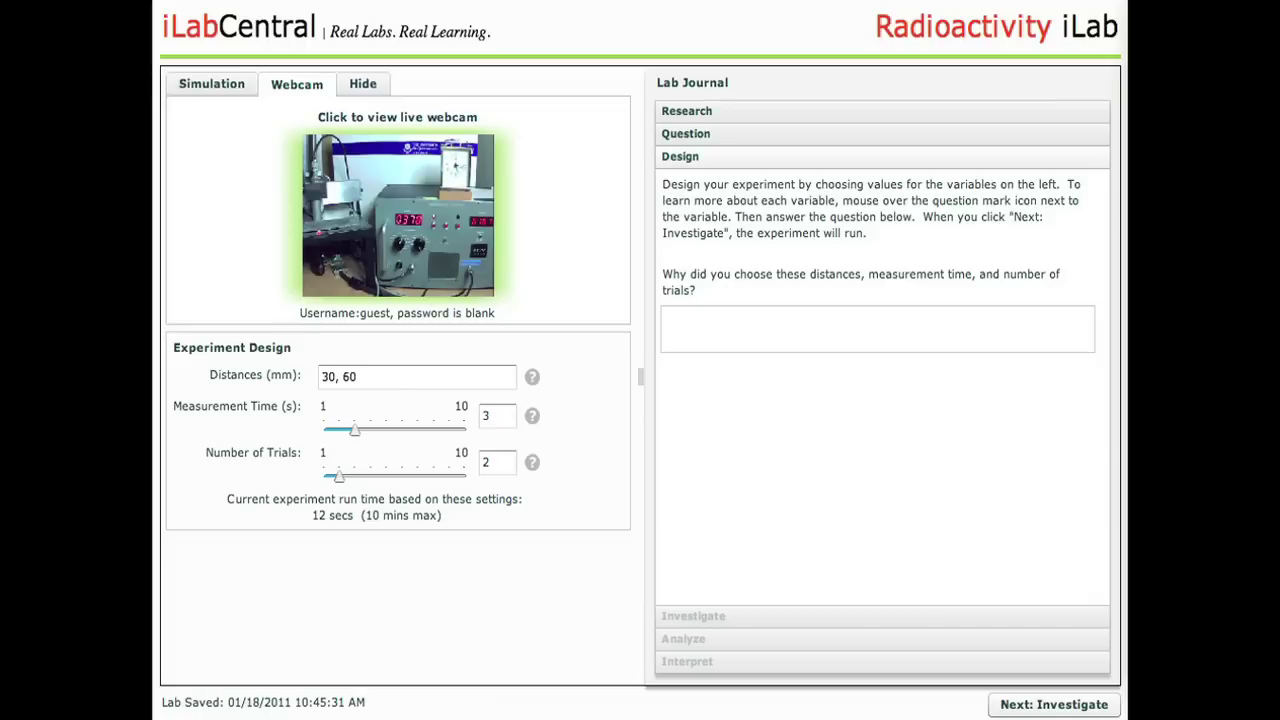
Paste the justification for these settings and submit the design to start the run.
{"action": "left_click", "coordinate": [800, 322]}
{"action": "type", "text": "I wanted to try some close and far away distances and three seconds seemed like a good time to start with even though it may be too short."}
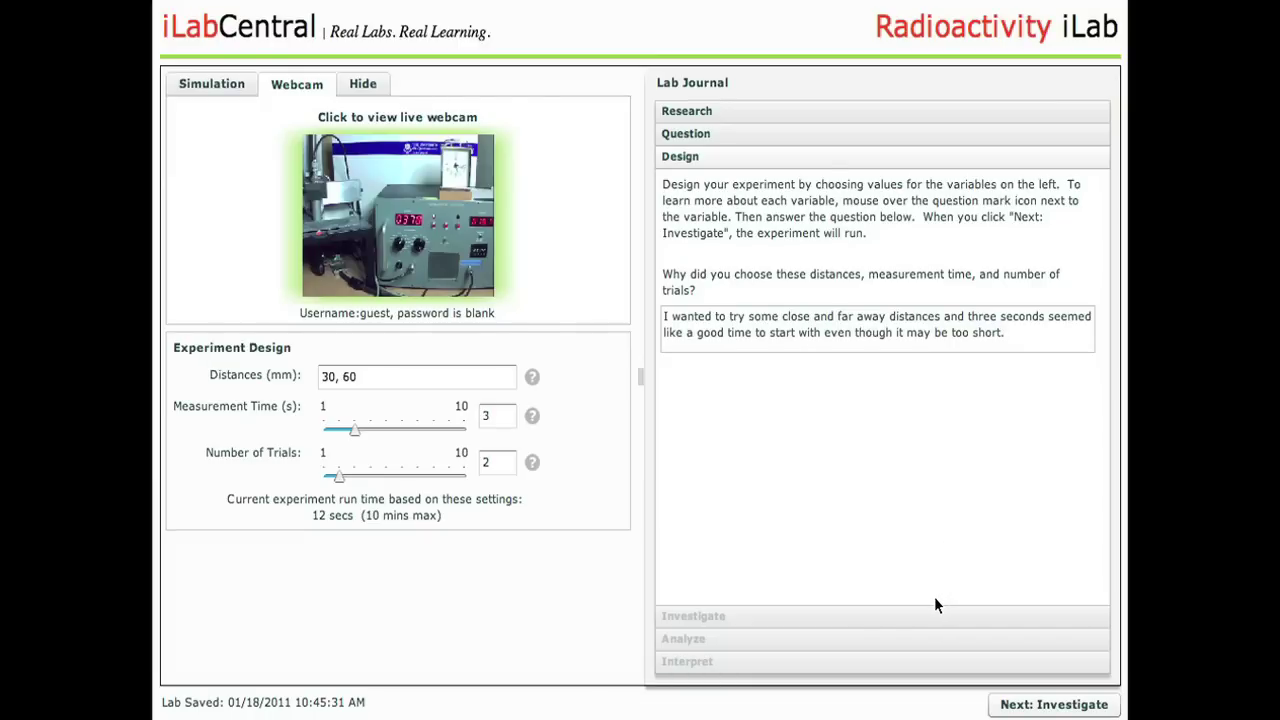
{"action": "left_click", "coordinate": [1029, 705]}
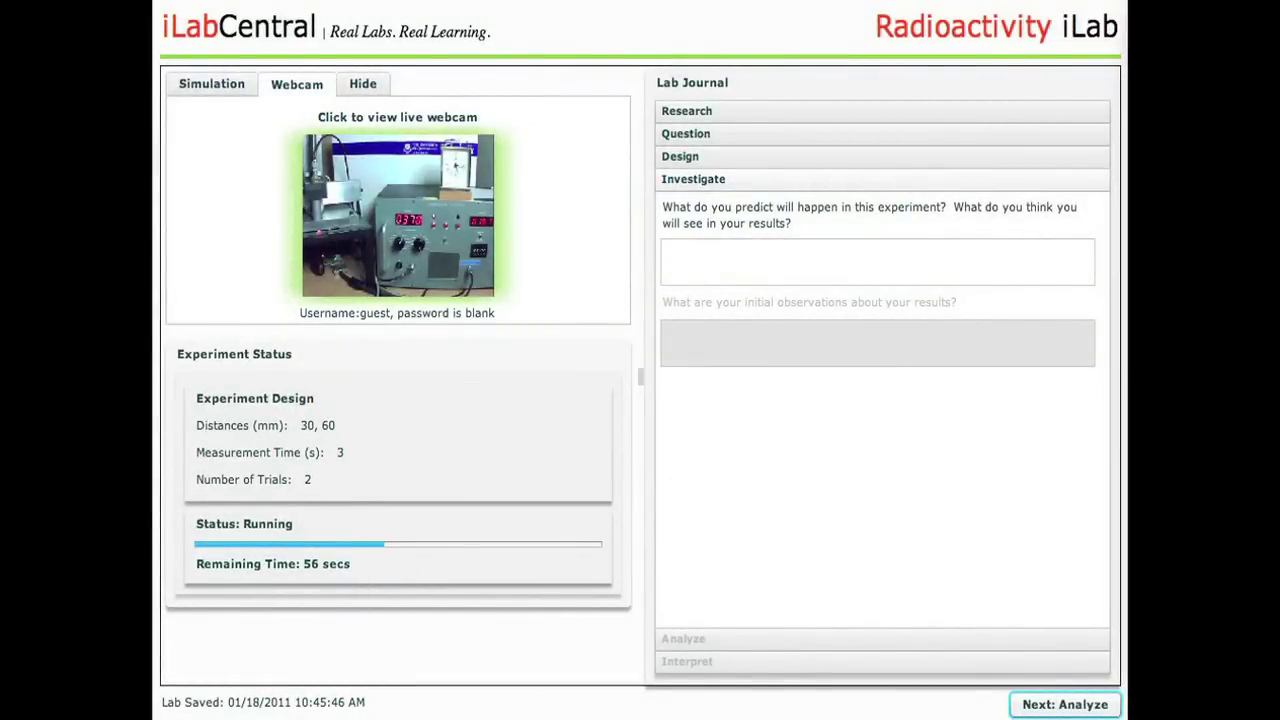
Paste the prediction that intensity falls as the Geiger counter moves farther away.
{"action": "left_click", "coordinate": [814, 262]}
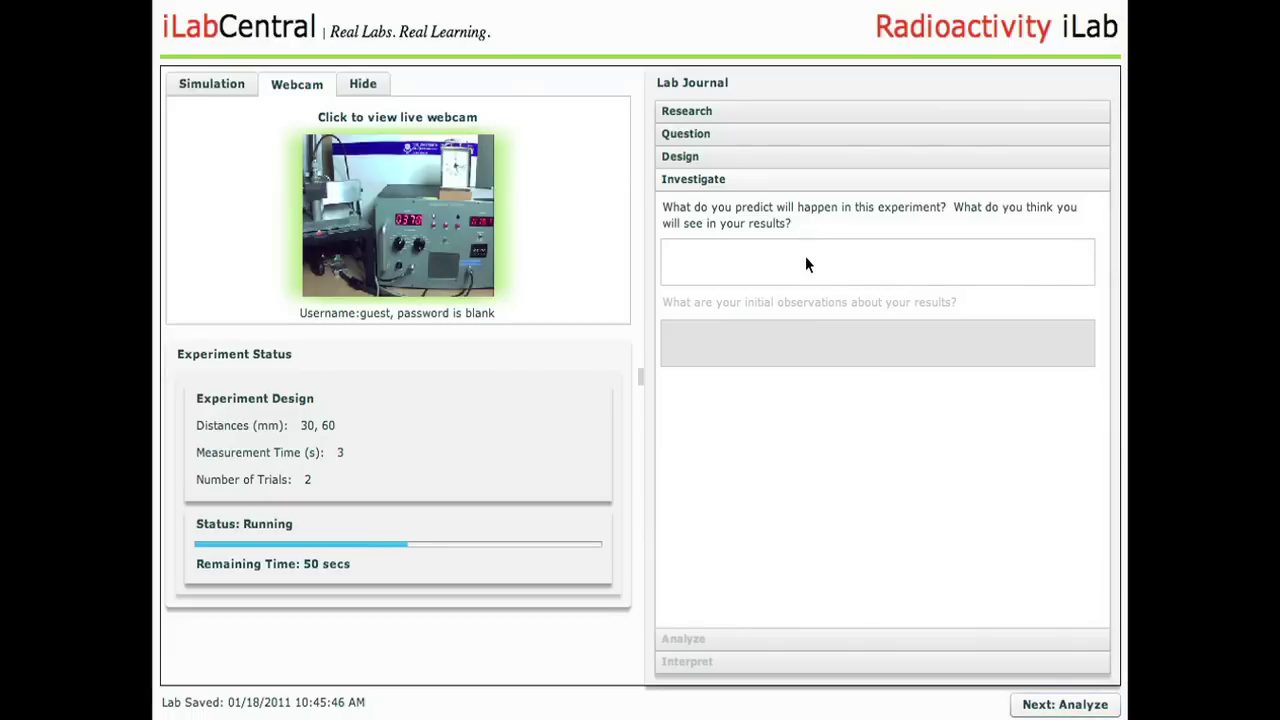
{"action": "type", "text": "I think the intensity will go down the farther away the Geiger counter is."}
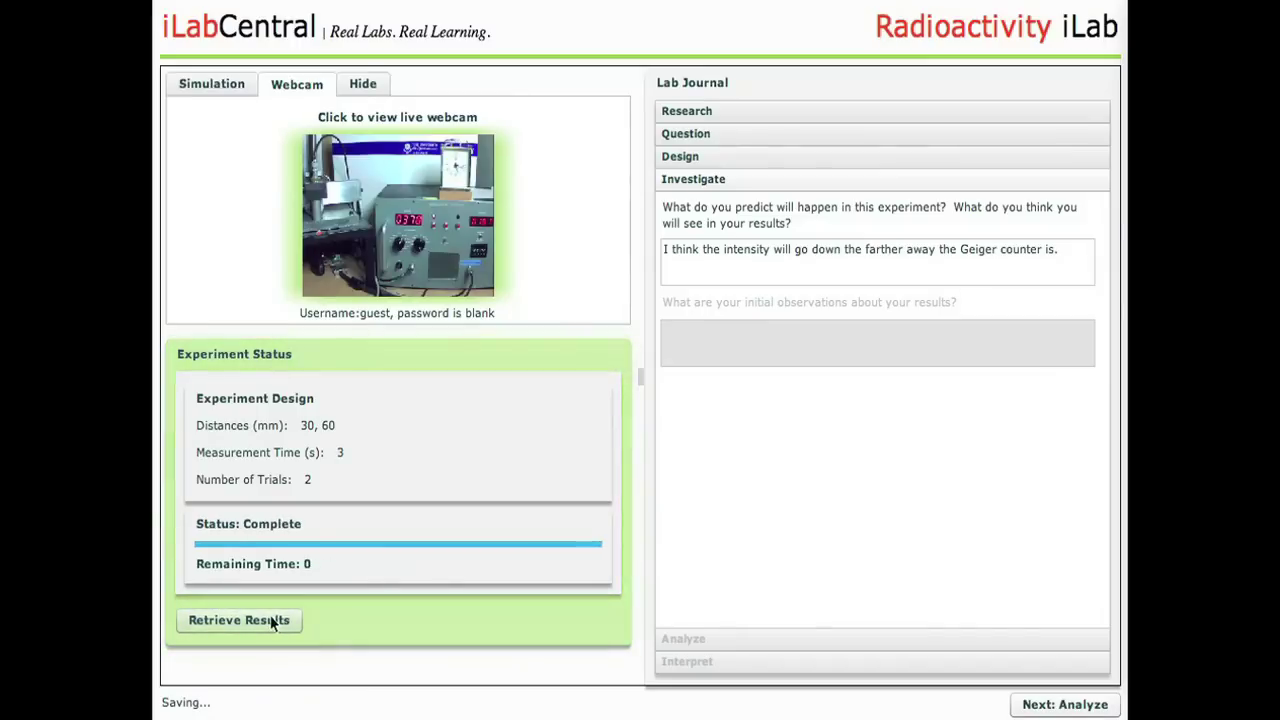
Retrieve the results table and paste observations that particle counts roughly halved from 30 to 60 mm.
{"action": "left_click", "coordinate": [272, 622]}
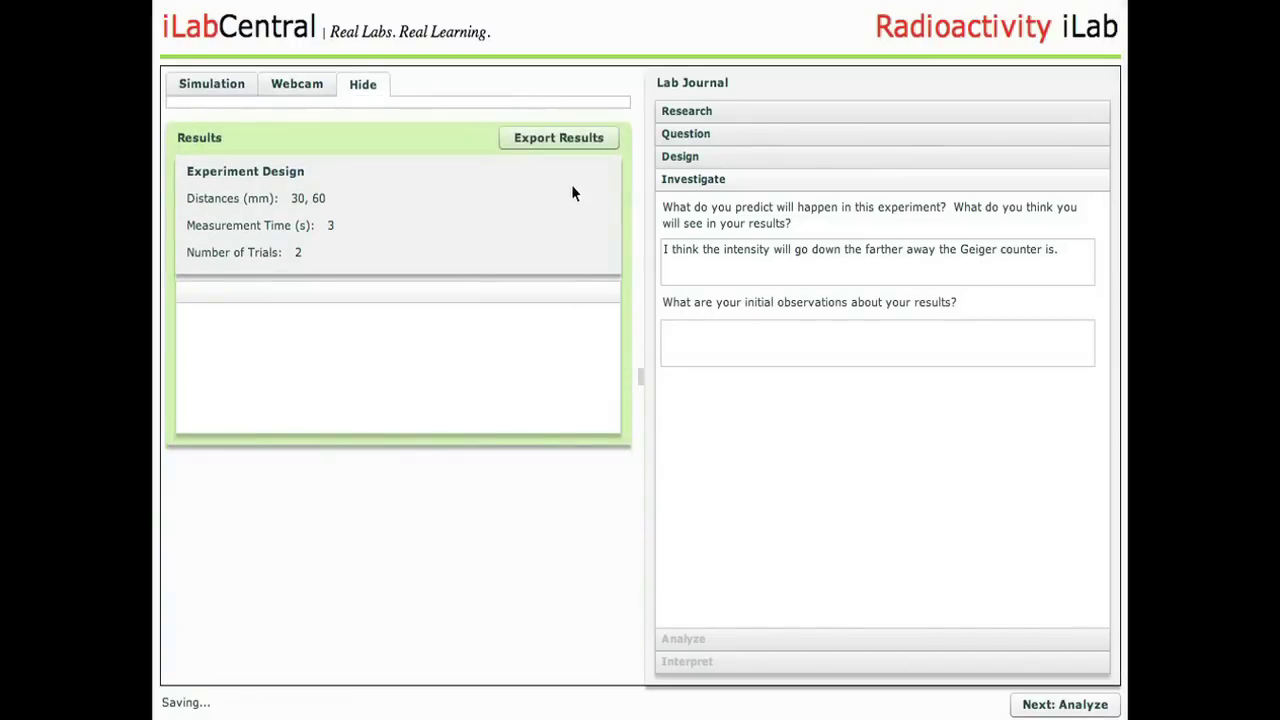
{"action": "left_click", "coordinate": [786, 345]}
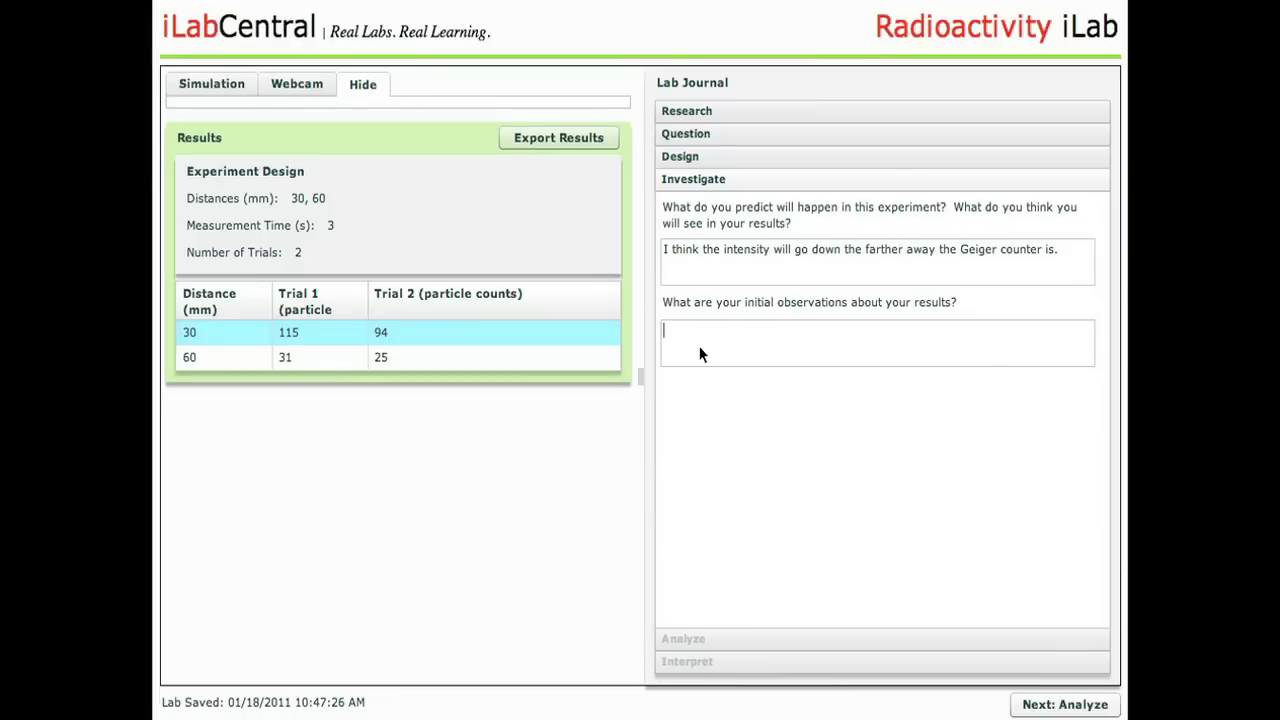
{"action": "type", "text": "The particle counts went down by about half.  Also each trial is different even at the same distance so I'm not sure which number is right."}
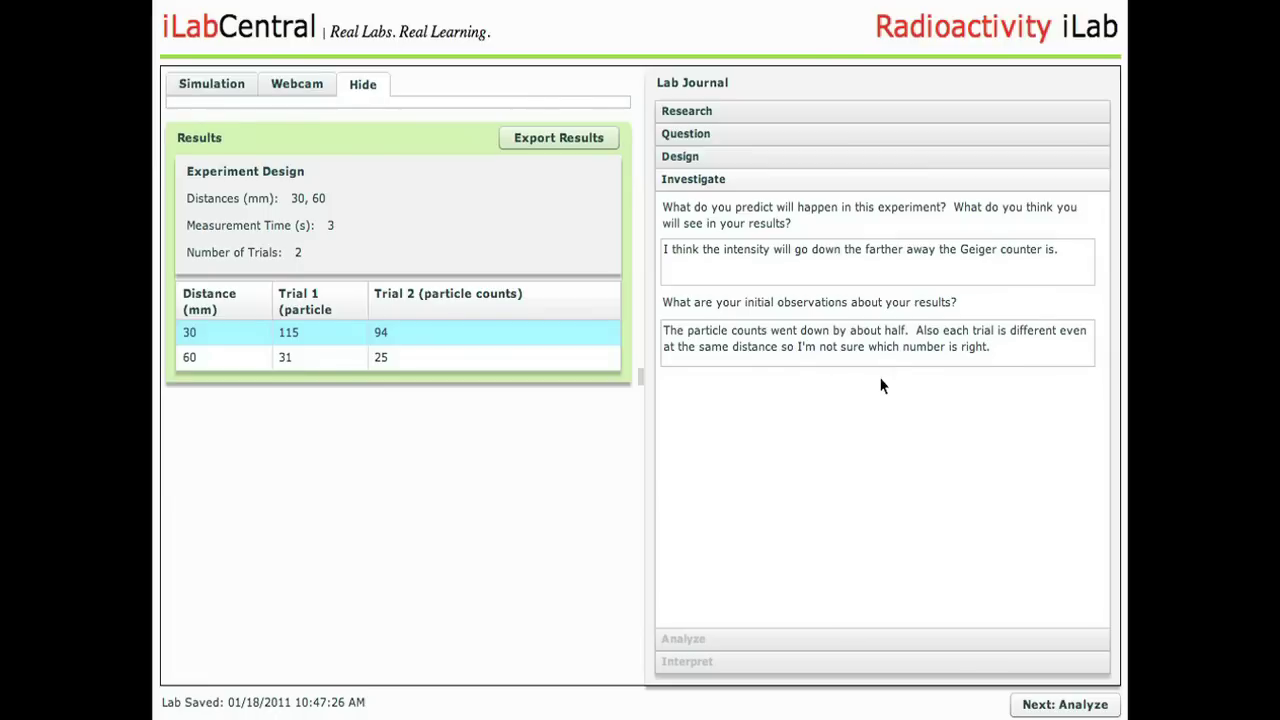
Graph the results in Analyze, insert the graph into the journal, and move to Interpret.
{"action": "left_click", "coordinate": [1058, 706]}
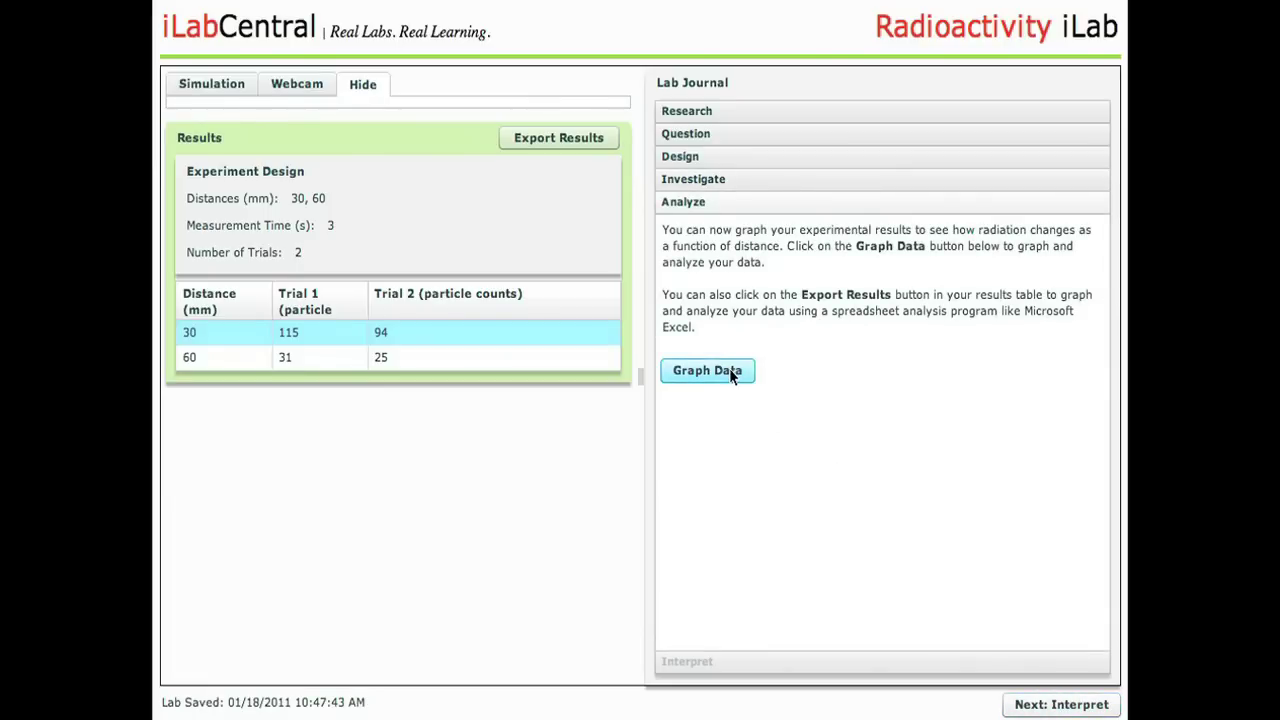
{"action": "left_click", "coordinate": [729, 368]}
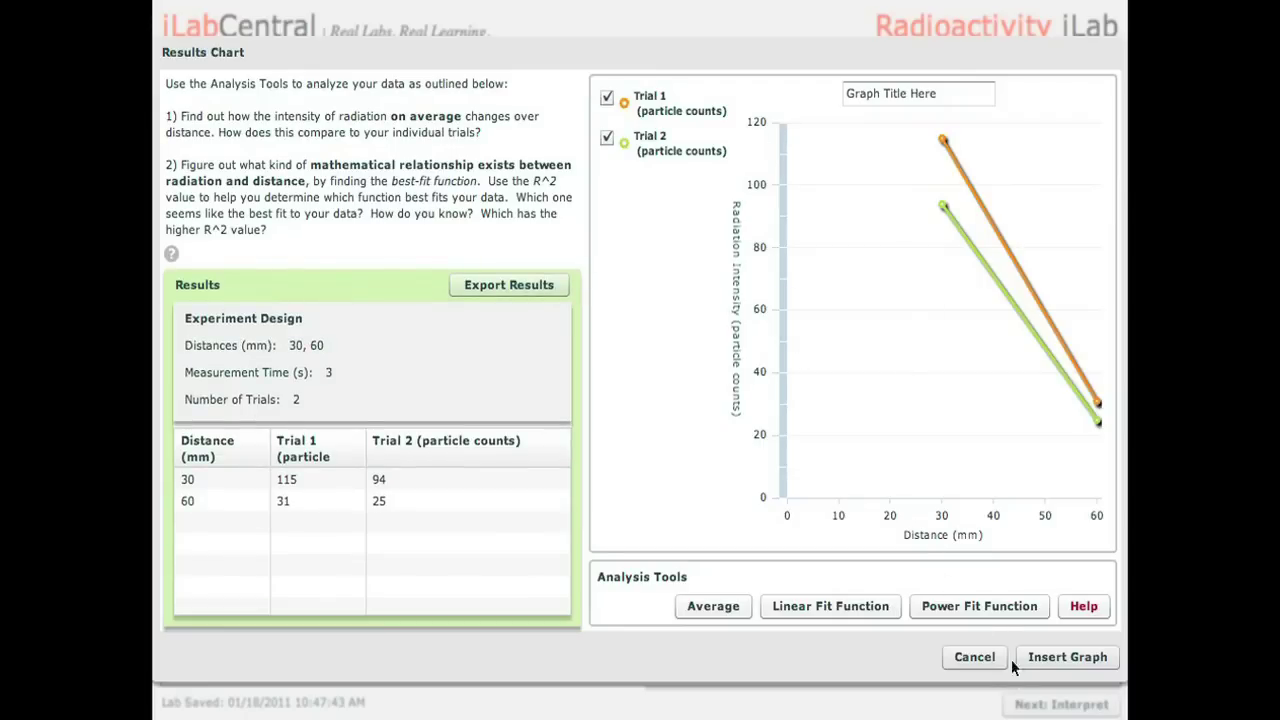
{"action": "left_click", "coordinate": [1035, 656]}
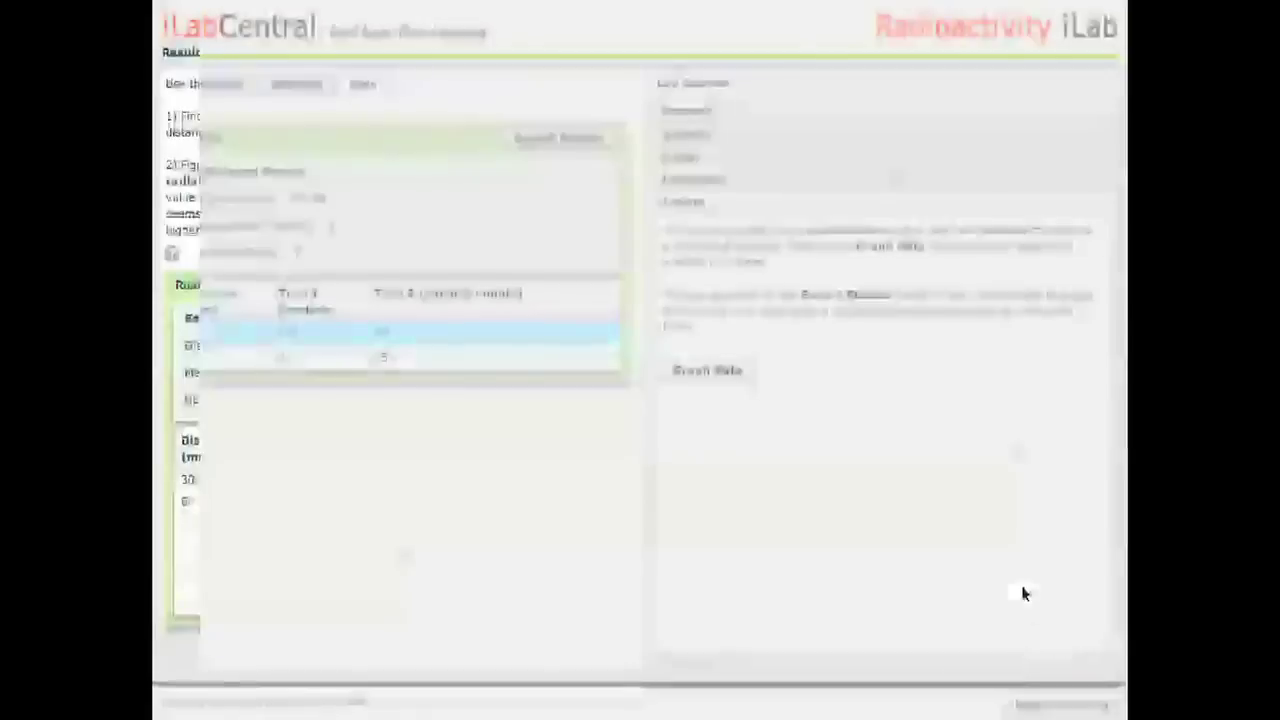
{"action": "left_click", "coordinate": [1070, 705]}
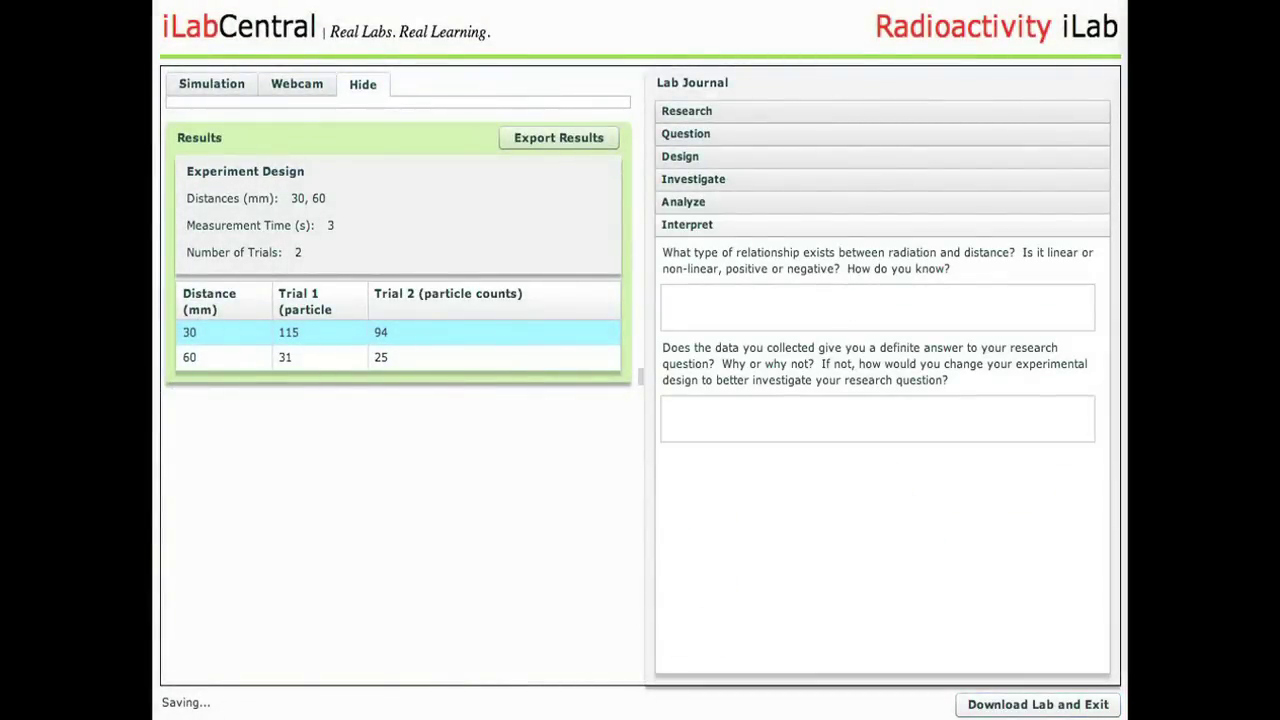
Answer 'It looks linear to me and the slope is negative.' and the conclusiveness question, then download the lab.
{"action": "left_click", "coordinate": [881, 314]}
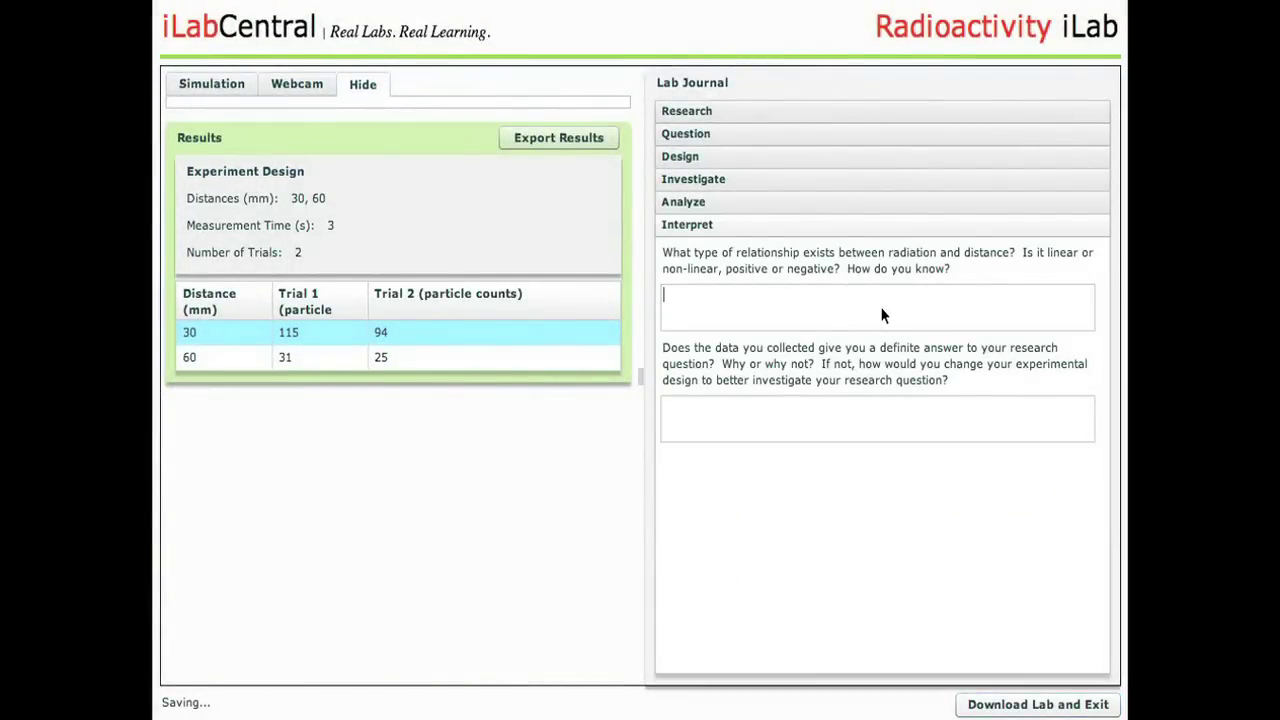
{"action": "type", "text": "It looks linear to me and the slope is negative."}
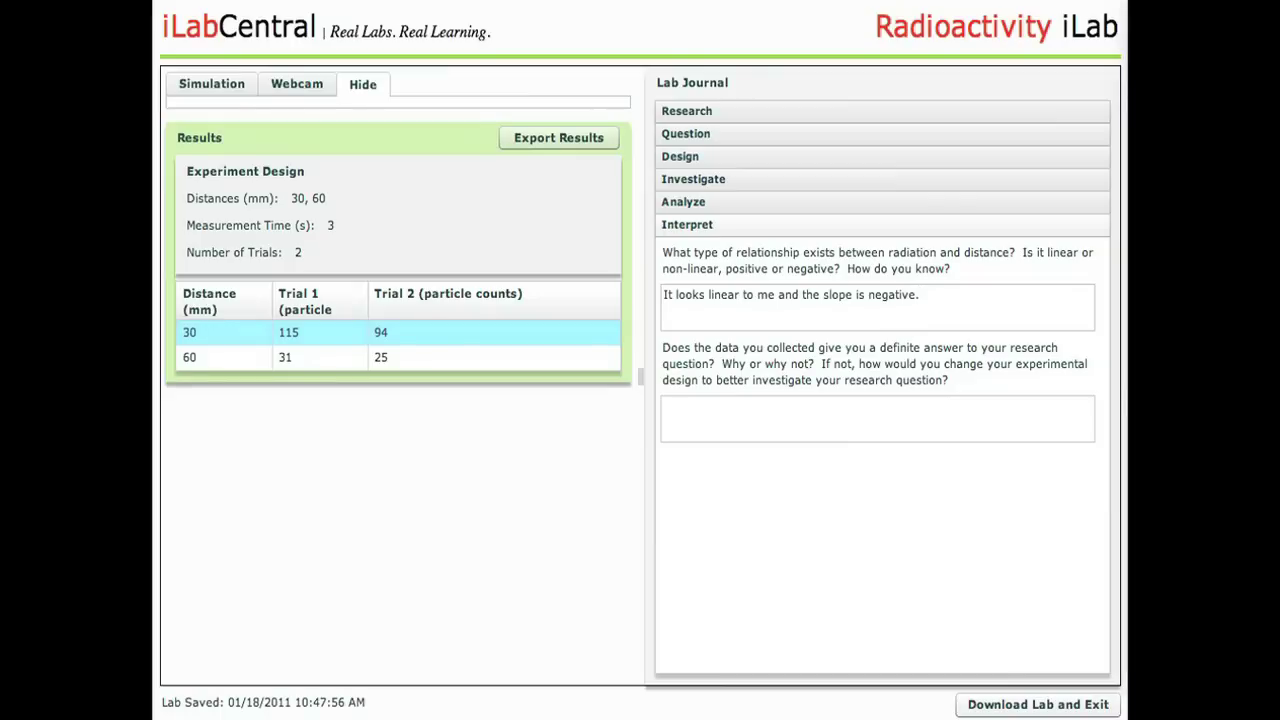
{"action": "left_click", "coordinate": [920, 419]}
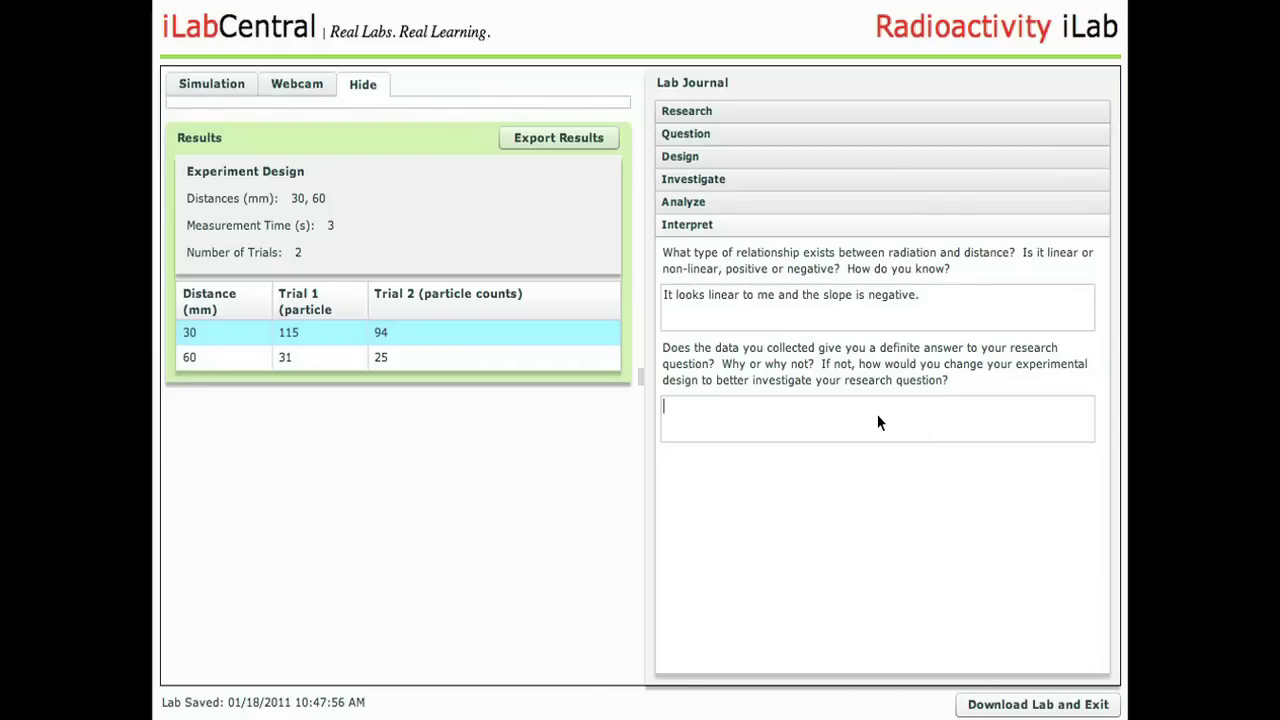
{"action": "type", "text": "I would want to run the lab again to see if the values I get keep changing."}
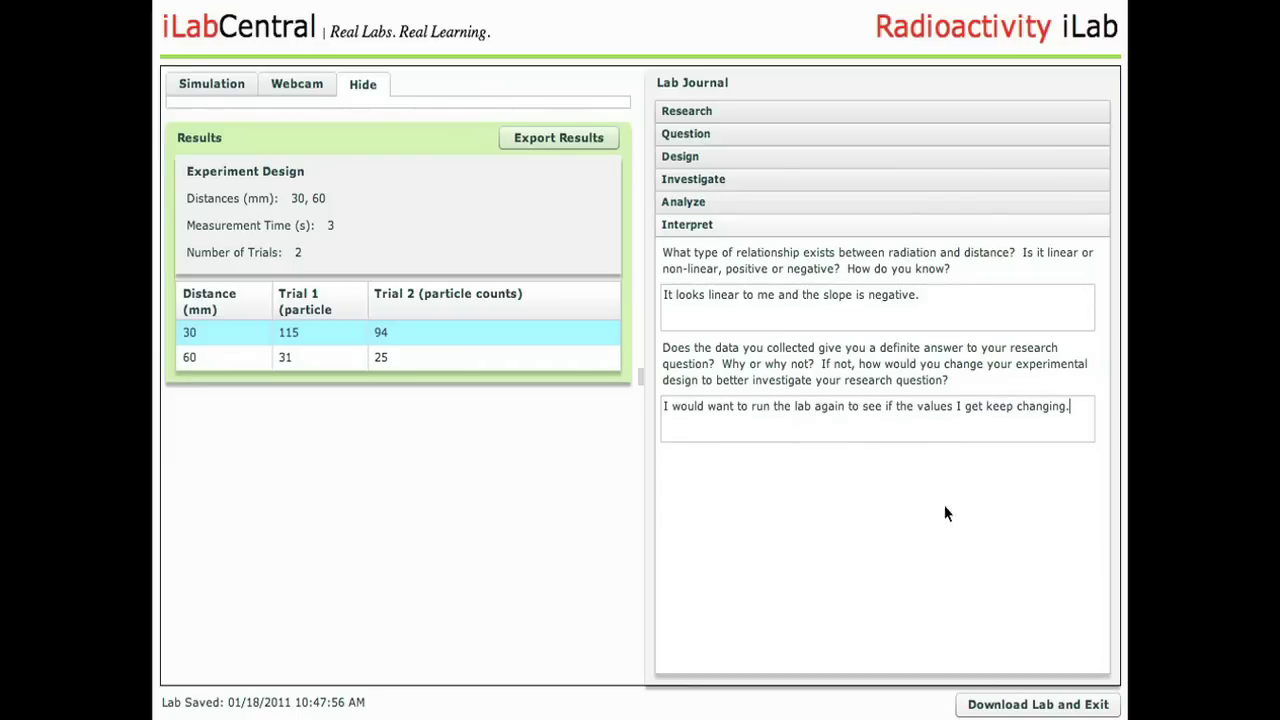
{"action": "left_click", "coordinate": [1048, 705]}
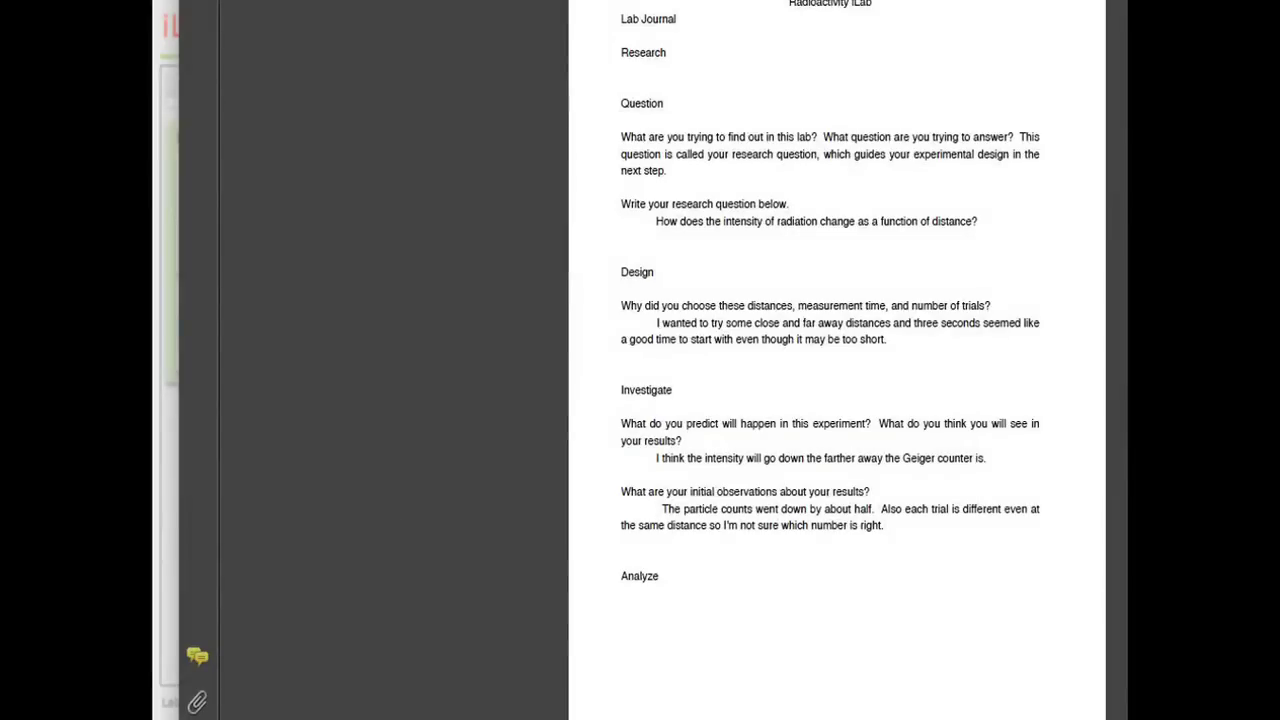
Scroll through the downloaded report to view the graph, answers and experiment setup.
{"action": "scroll", "coordinate": [836, 360], "scroll_direction": "down", "scroll_amount": 6}
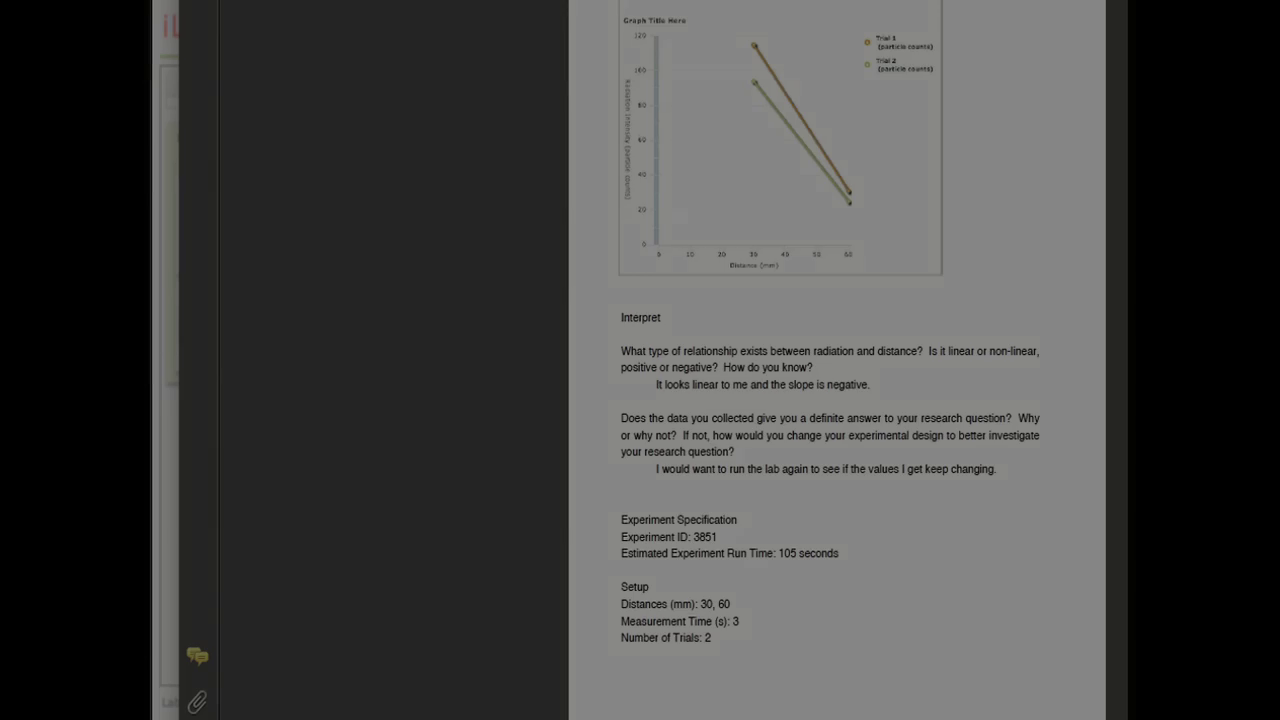